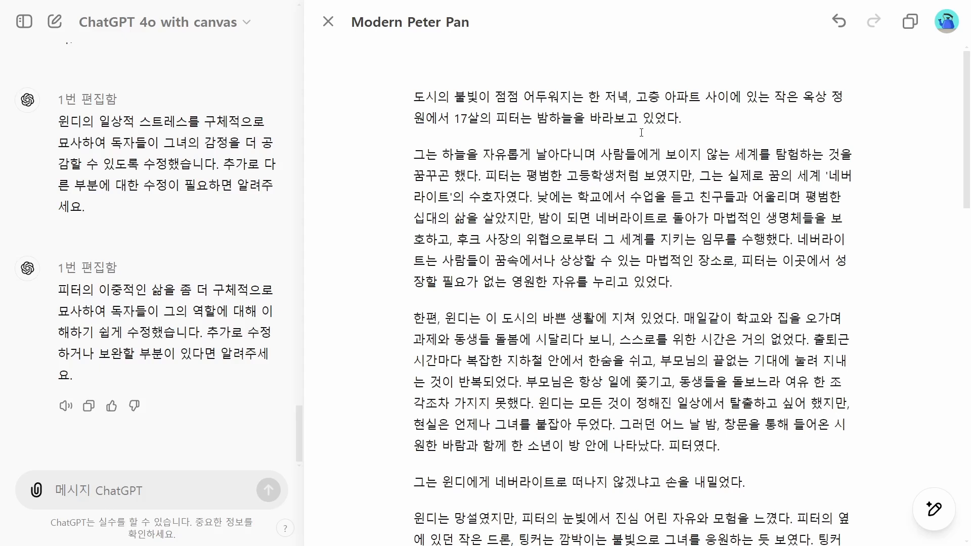
left_click_drag(523, 105, 628, 163)
left_click(628, 195)
Choose the GPT-4o with canvas model and send the prompt "피터팬의 현대판 버전을 써줘.".
left_click(217, 25)
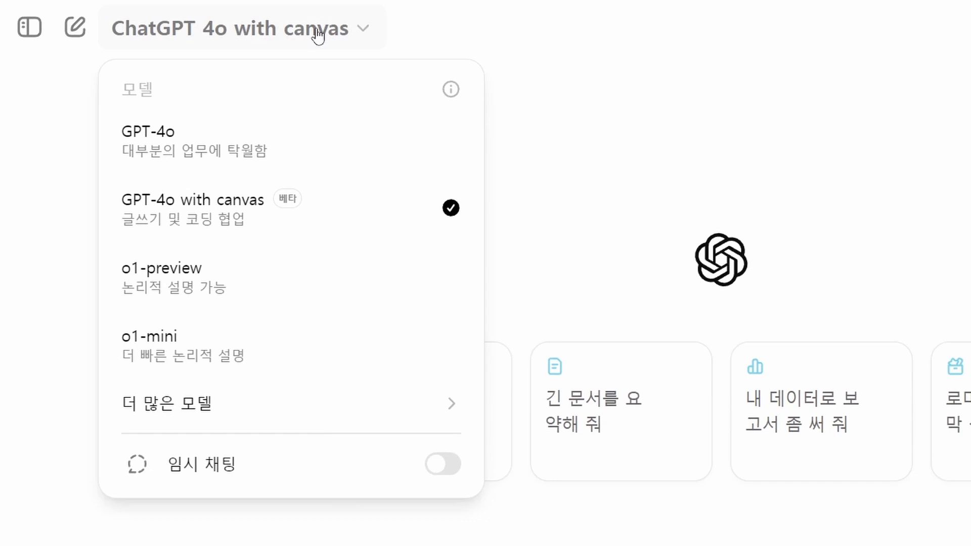
left_click(329, 231)
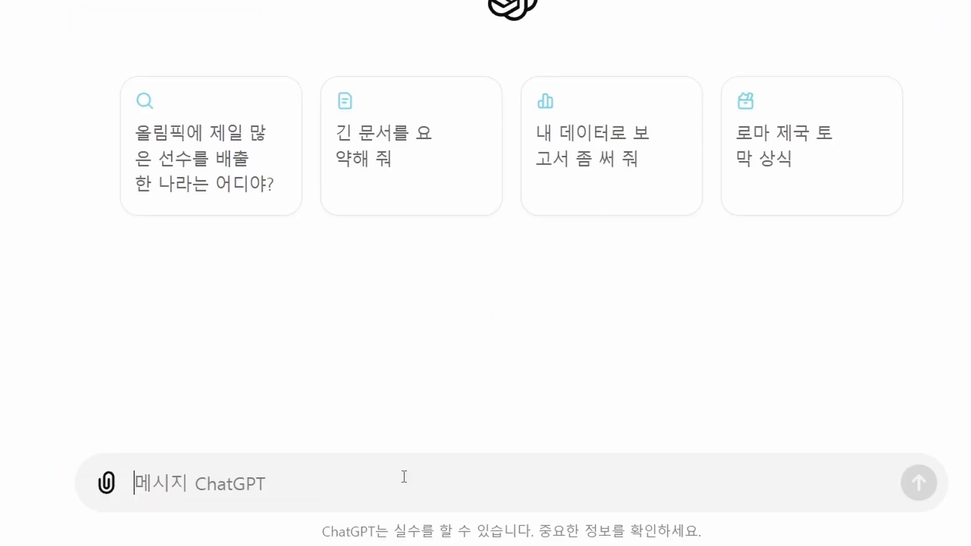
type("피터팬의 현대판 버전을 써줘.")
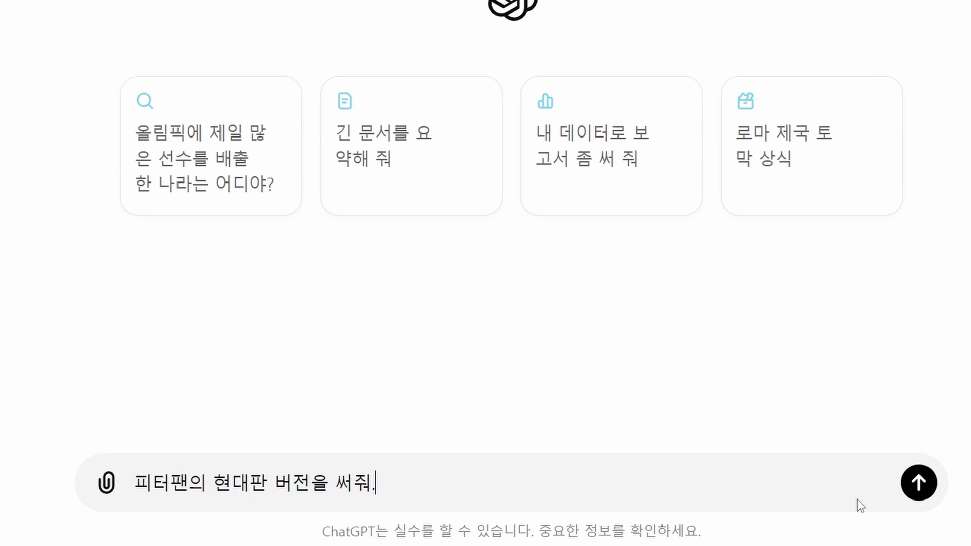
left_click(919, 482)
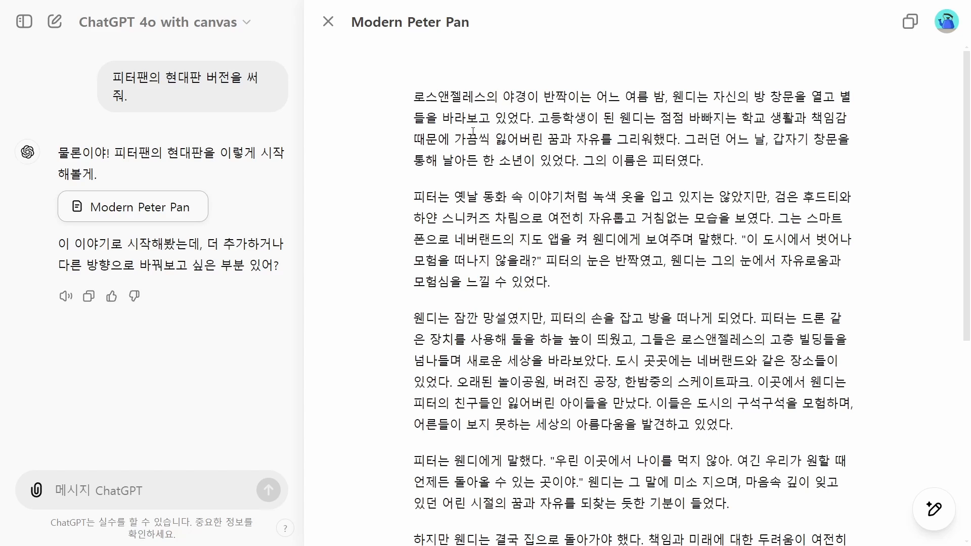
left_click(774, 198)
left_click_drag(775, 197, 512, 222)
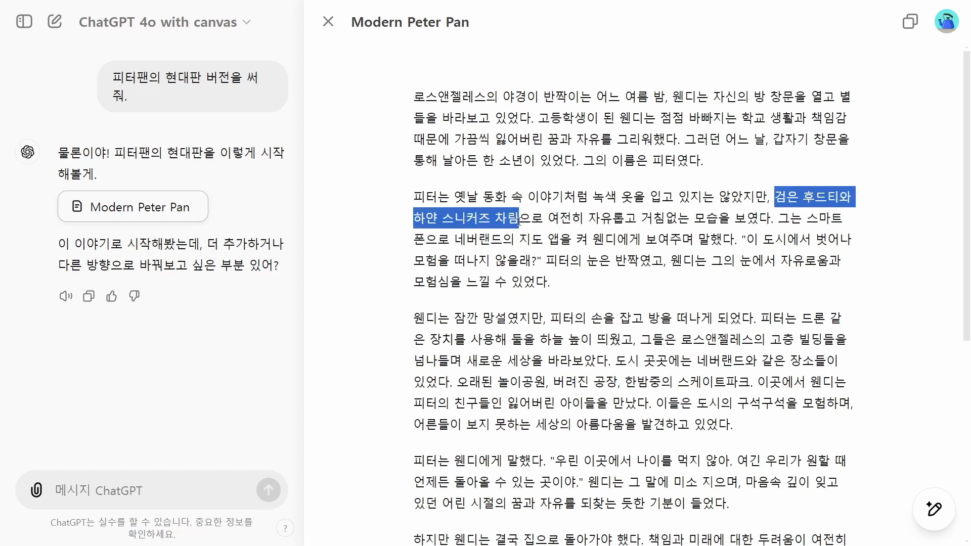
left_click(742, 239)
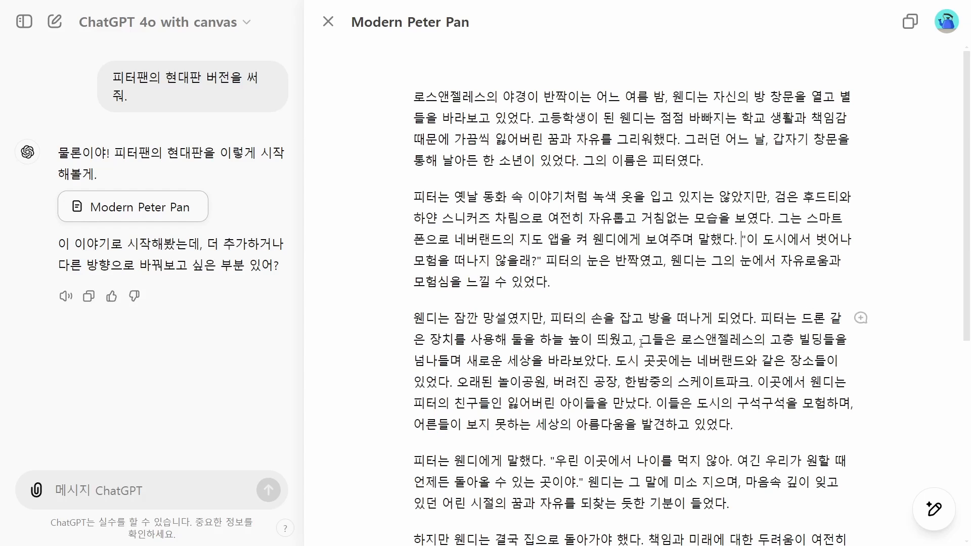
Add the text "안녕하세요." at the end of the story's first paragraph in the canvas.
left_click(719, 165)
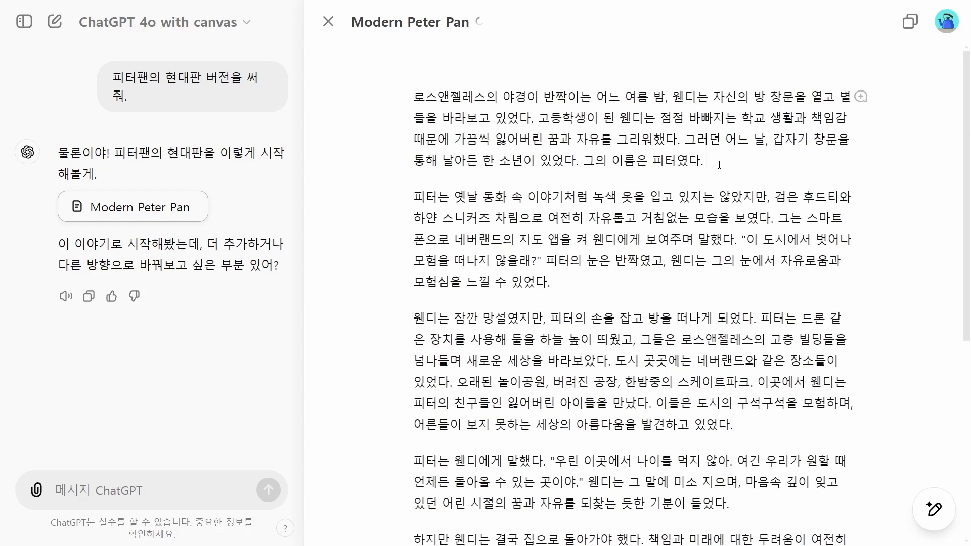
type("안녕하세요.")
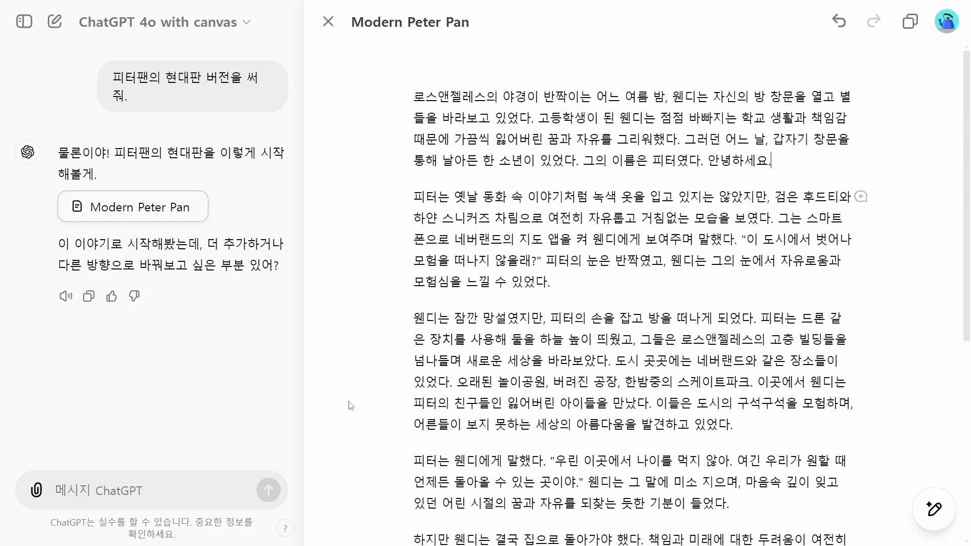
Ask in the chat for a plot twist in the story with the message "반전 요소를 추가해줘.".
left_click(173, 485)
type("반전 요")
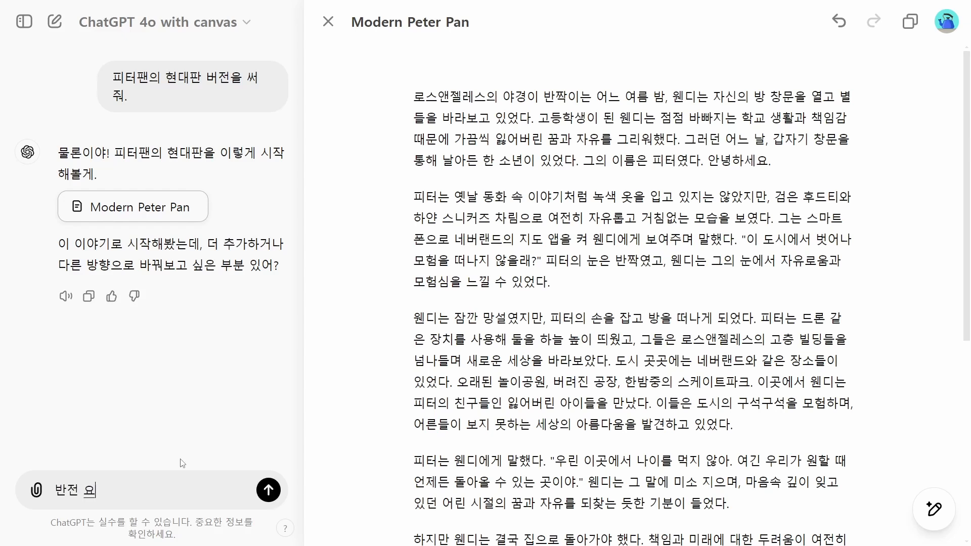
type("소르를 추가해줘.")
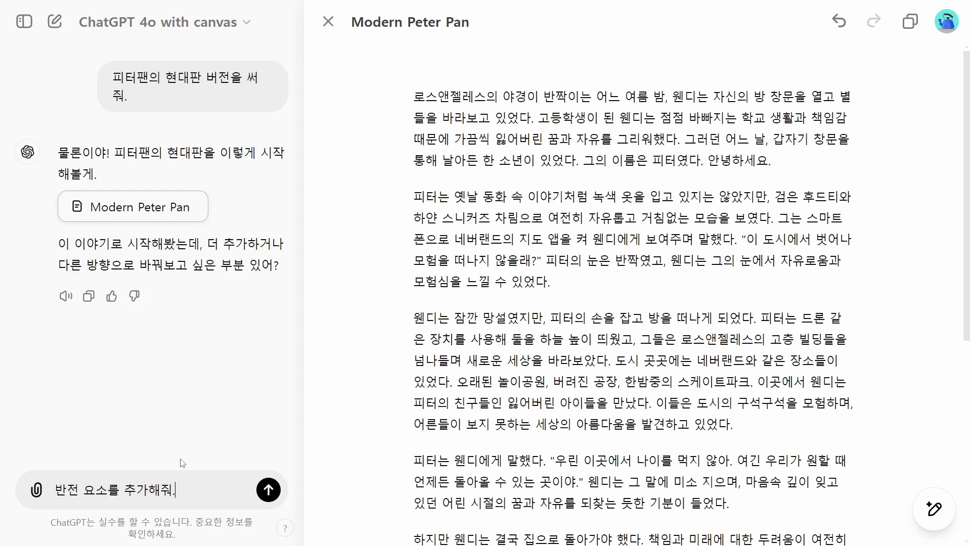
key("Return")
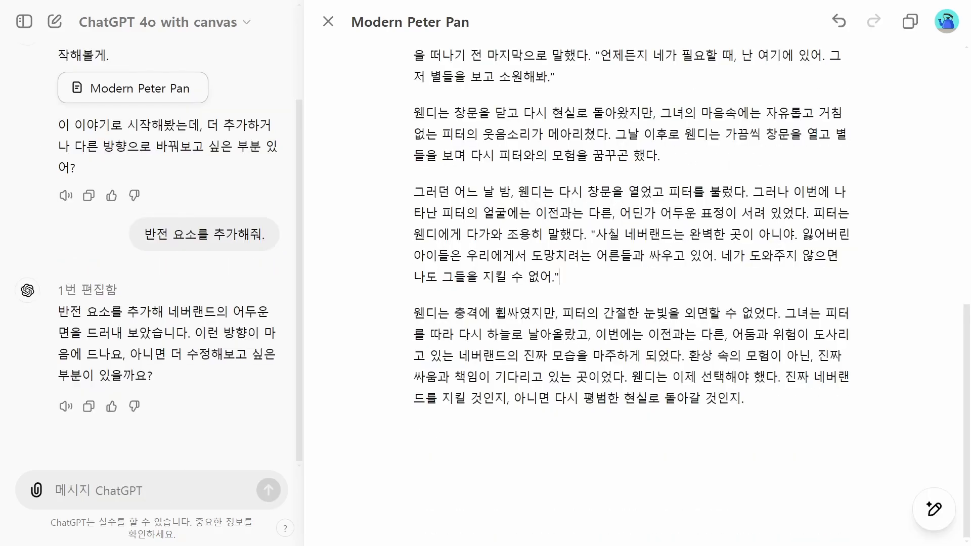
left_click_drag(626, 234, 798, 234)
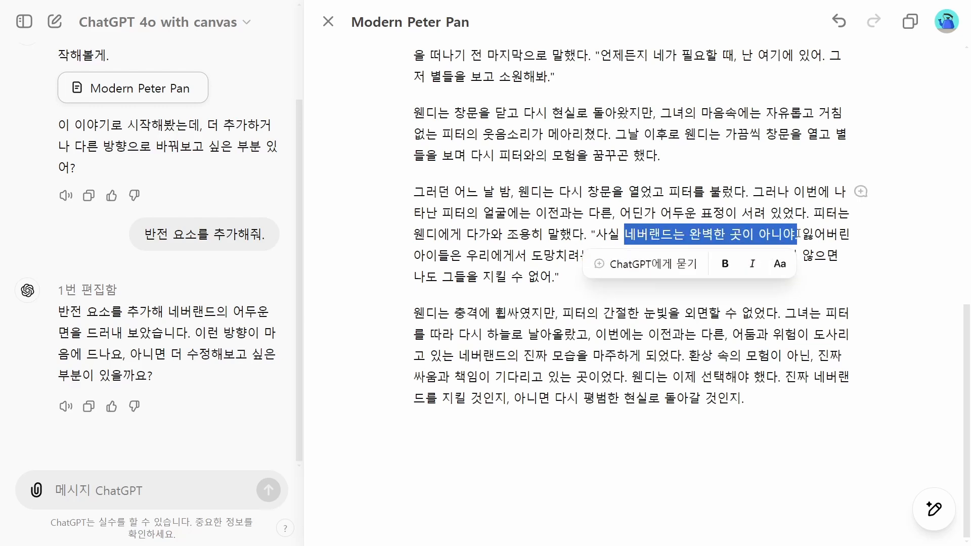
left_click(798, 235)
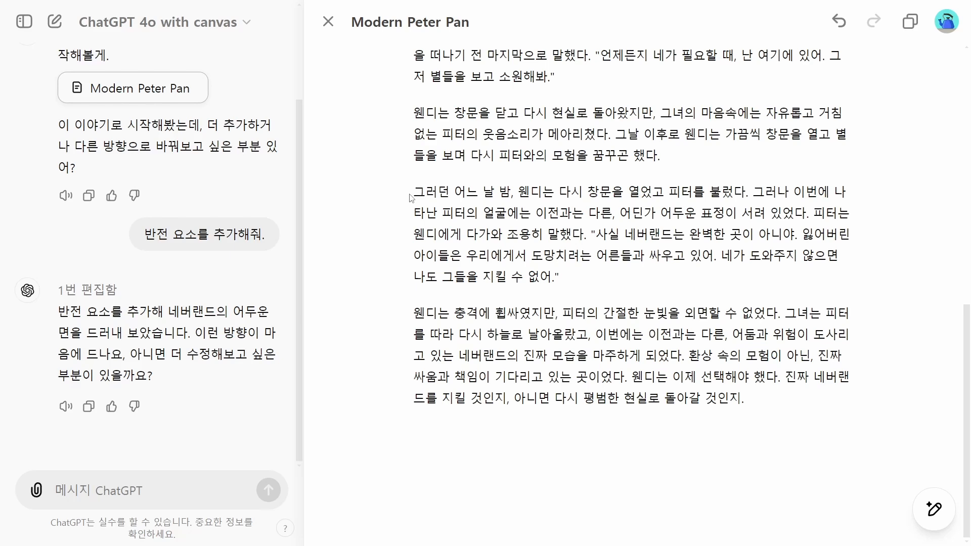
Request an edit of only the story's last paragraph with the instruction "네버랜드의 이야기를 추가.".
triple_click(684, 398)
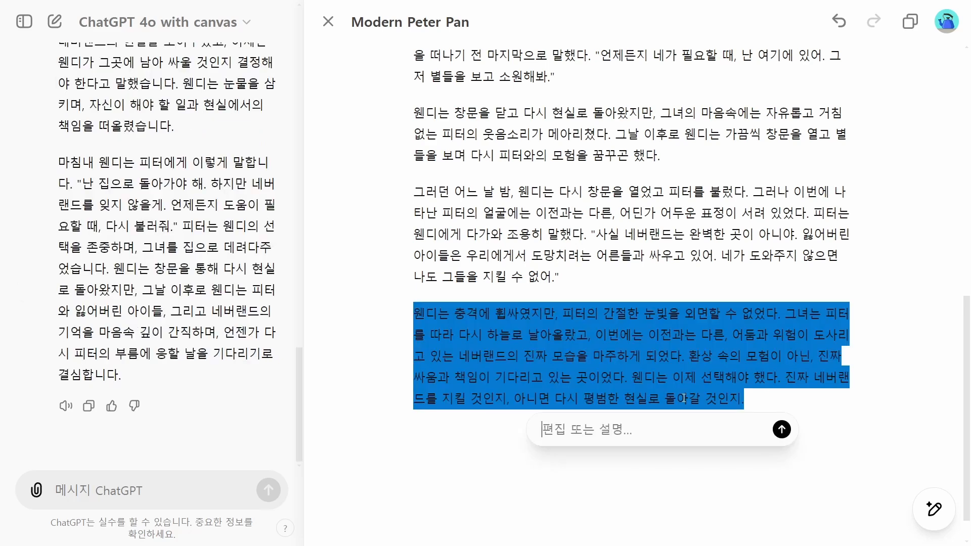
type("네버랜")
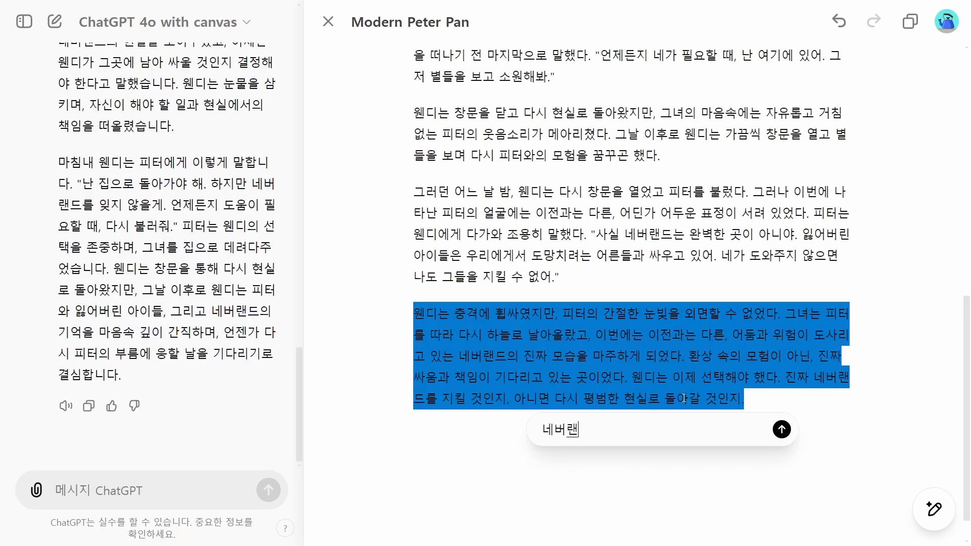
type("드의 이야기를 추가.")
key("Return")
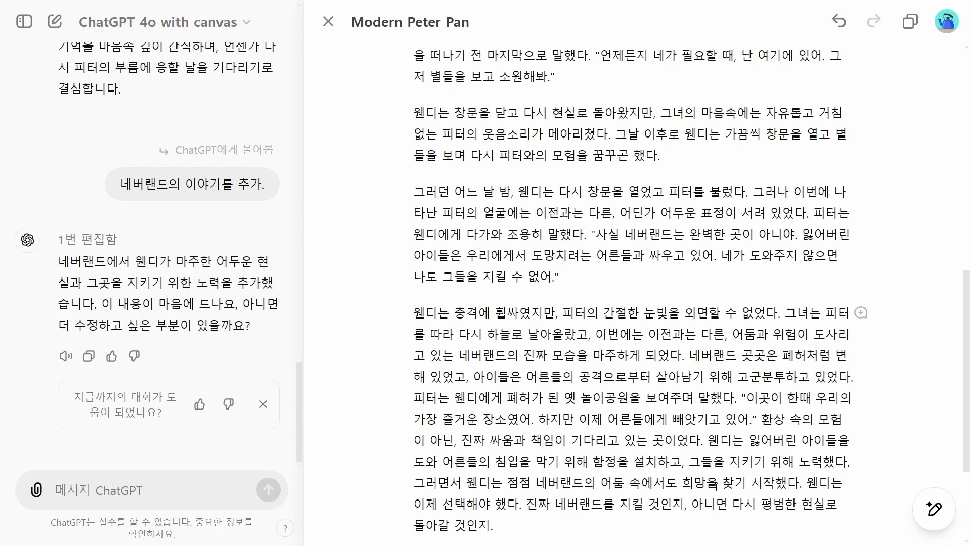
Adjust the story's reading level to 중학생 (middle school) and apply it.
left_click(626, 522)
scroll(694, 381, "down", 3)
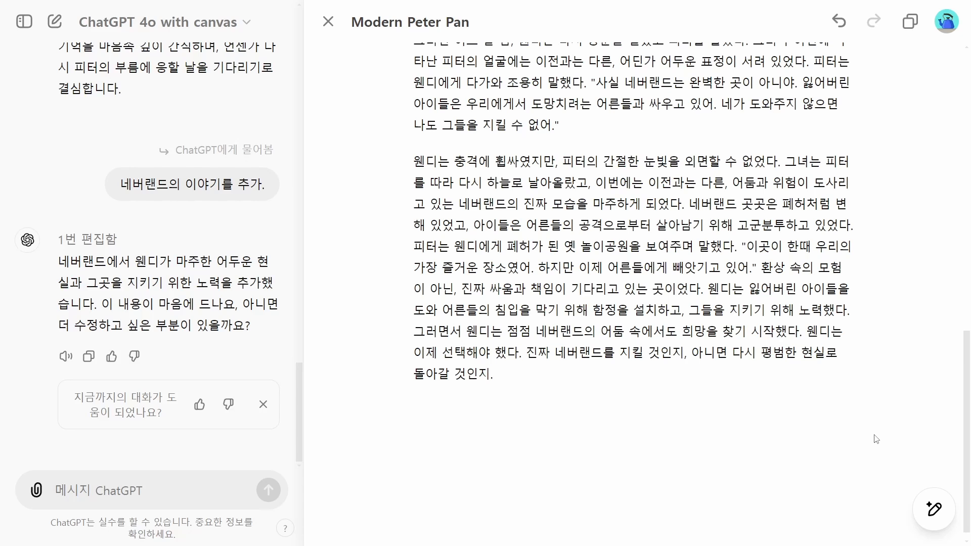
mouse_move(936, 506)
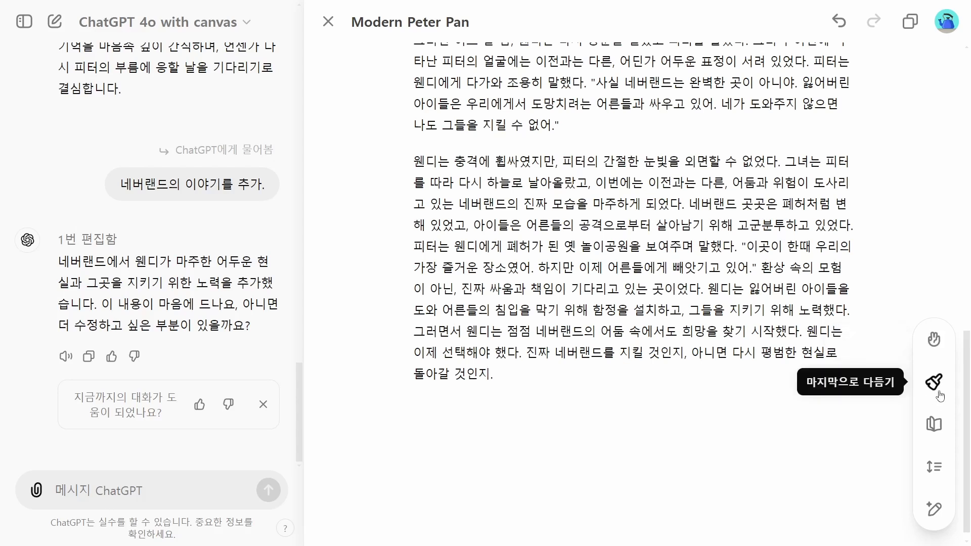
left_click(937, 423)
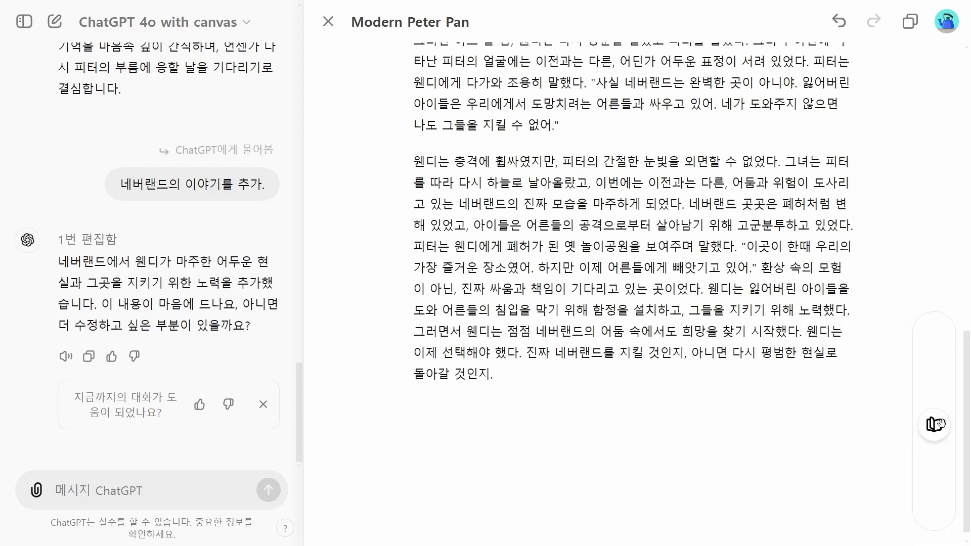
left_click_drag(940, 422, 937, 490)
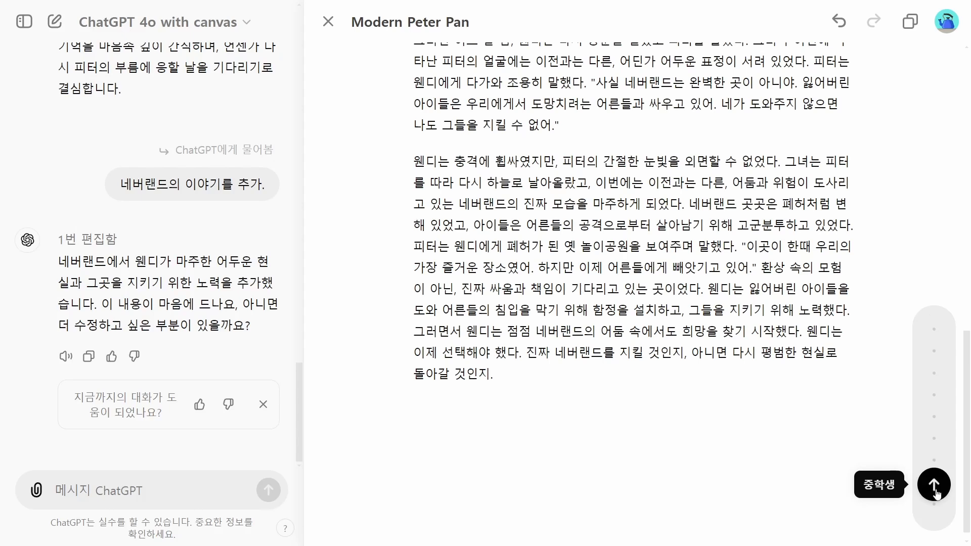
left_click(935, 488)
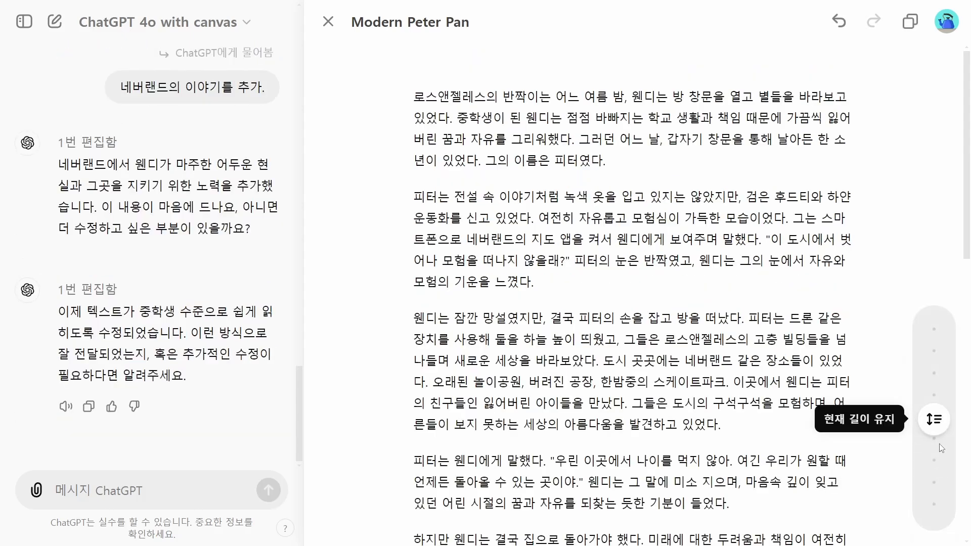
Request edit suggestions (편집 제안) for the story and apply the one about describing Peter's appearance more specifically.
left_click_drag(937, 418, 936, 344)
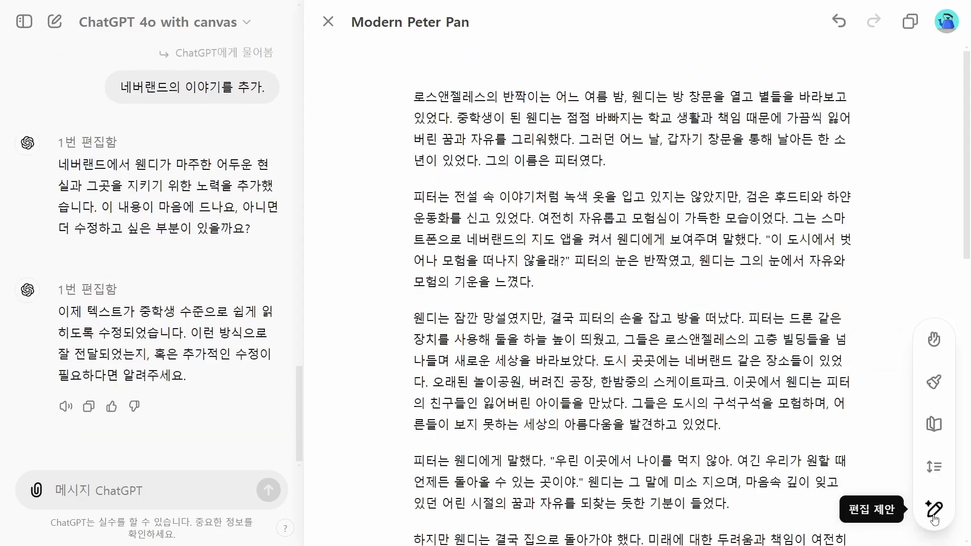
left_click(934, 519)
left_click(933, 510)
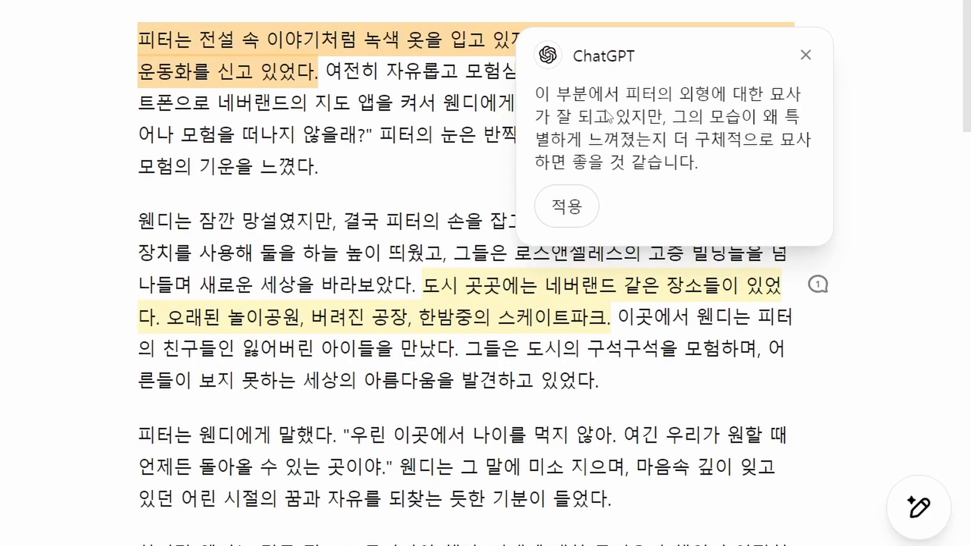
left_click(564, 206)
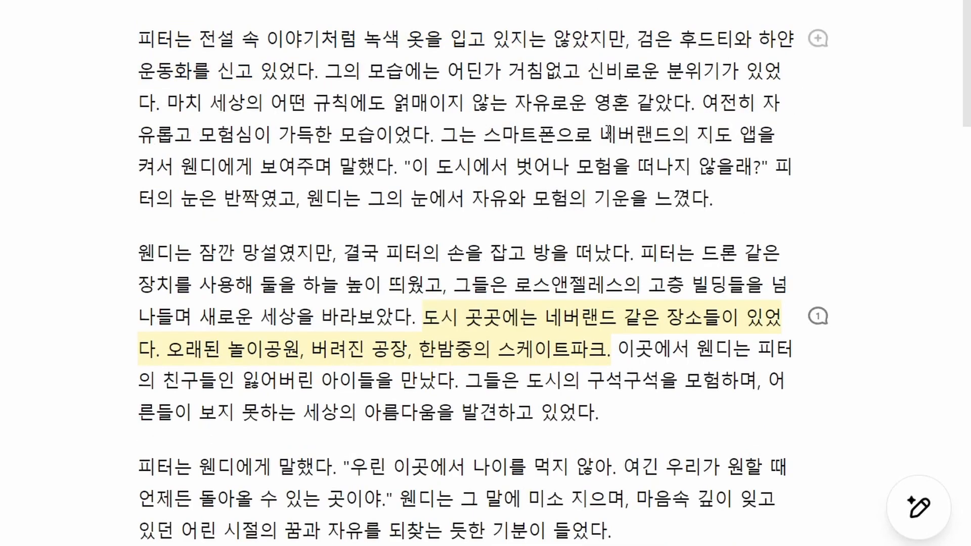
mouse_move(916, 501)
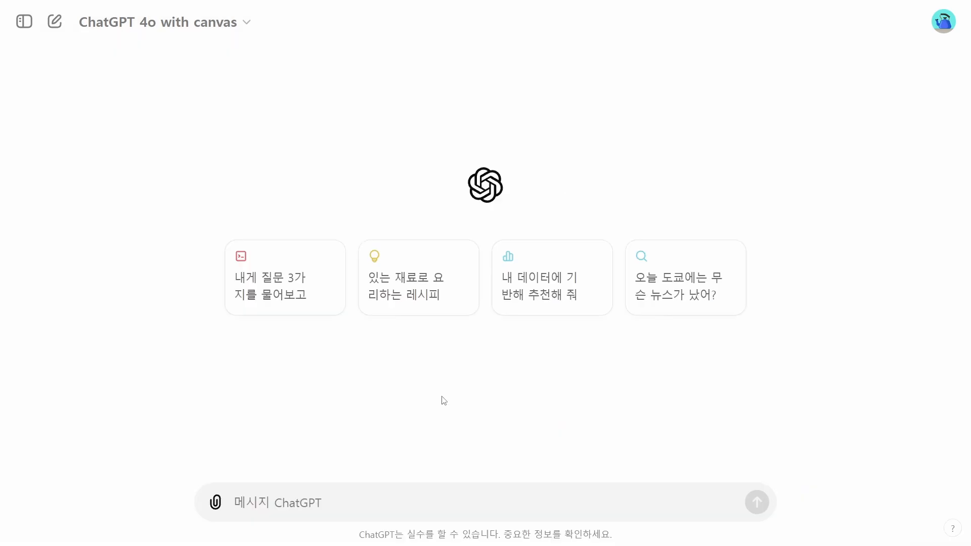
Request a blog post with "chatgpt canvas 에 대해 기사를 검색하고 블로그 글을 써줘." and have it put into Korean with "한글로".
type("chatgpt canvas 에 대해 기사를 검색하고 블로그 글을 써줘.")
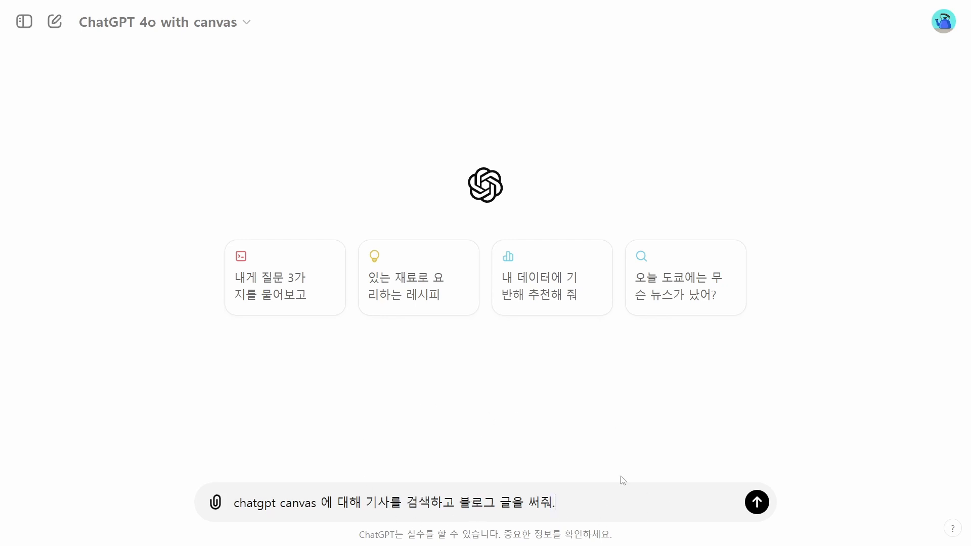
left_click(761, 508)
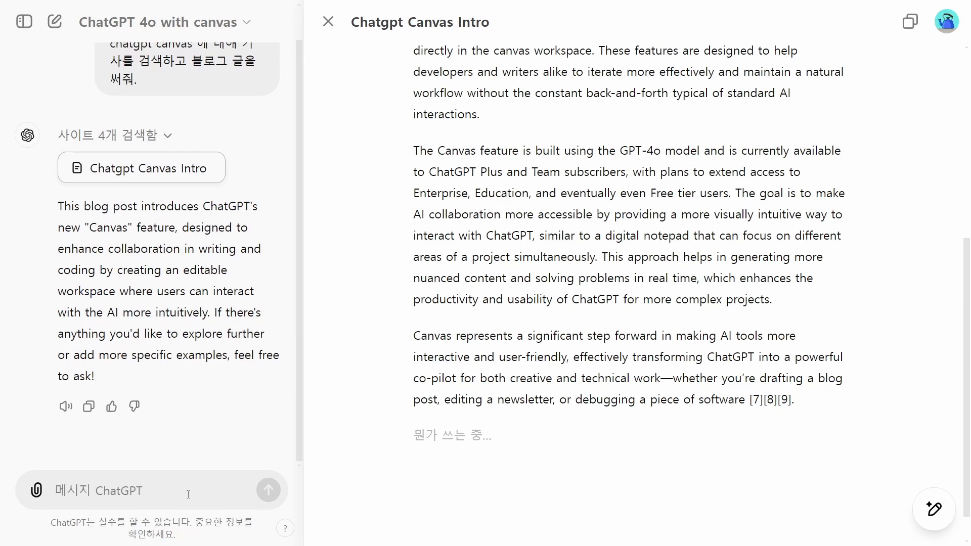
type("한글로")
key("Return")
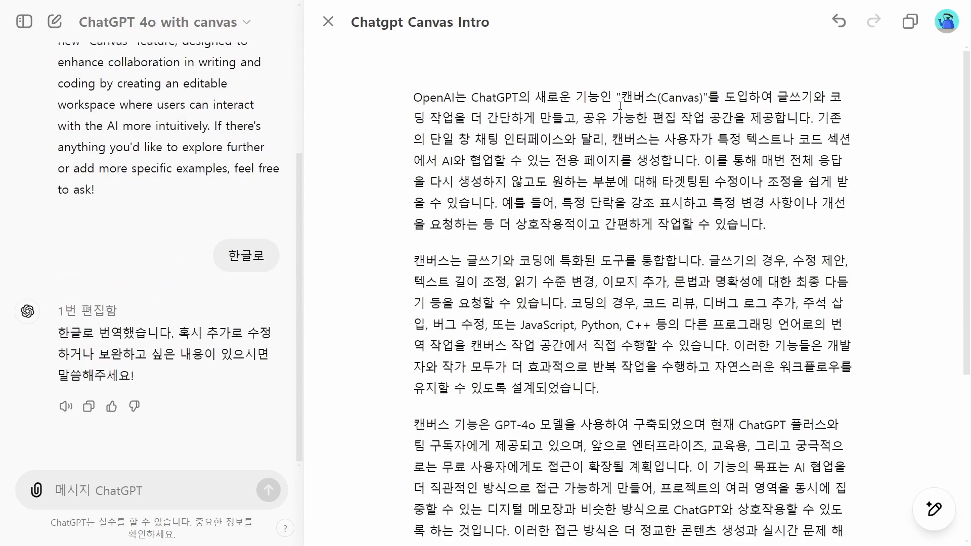
left_click_drag(622, 96, 704, 94)
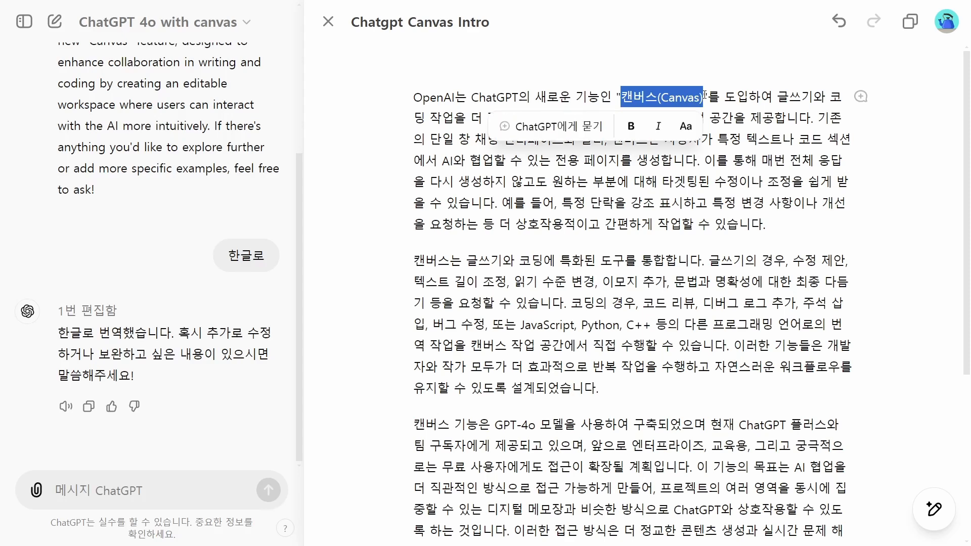
left_click(757, 94)
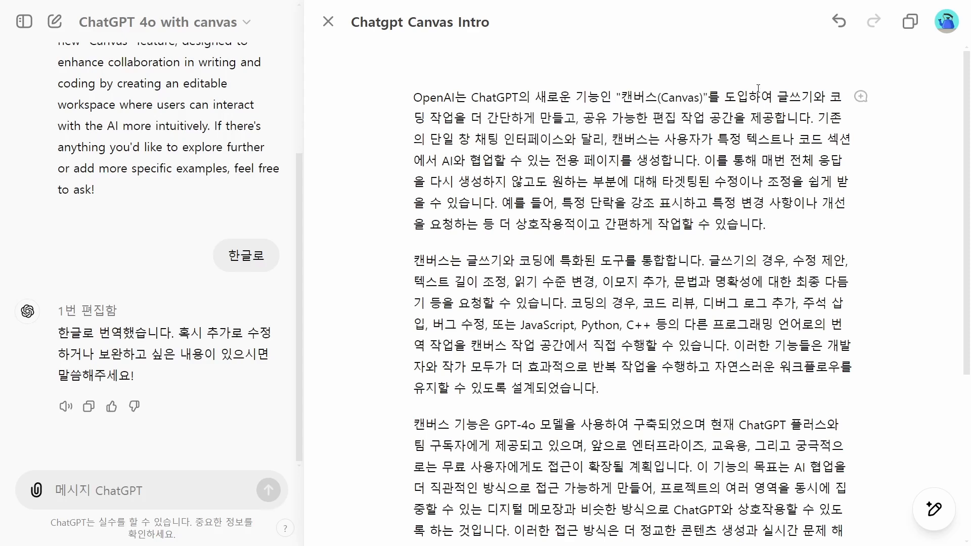
Start a new chat and send "mbti 심리 테스트 앱을 만들어줘. html, css, js 를 사용하여 하나의 파일에 작성해.".
left_click(54, 21)
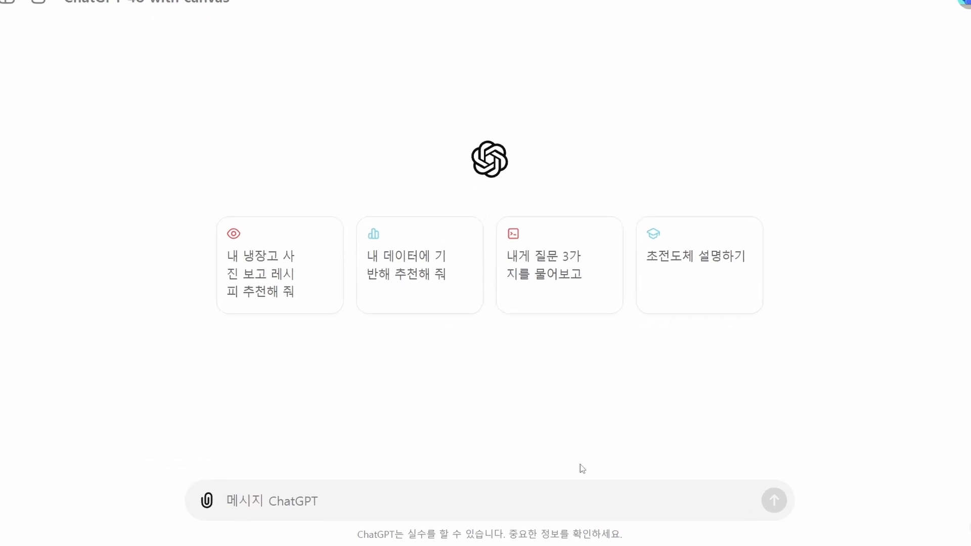
type("심리 테스트 앱을 만들어줘. html, css, js 를 사용하여 하나의 파일에 작성해.")
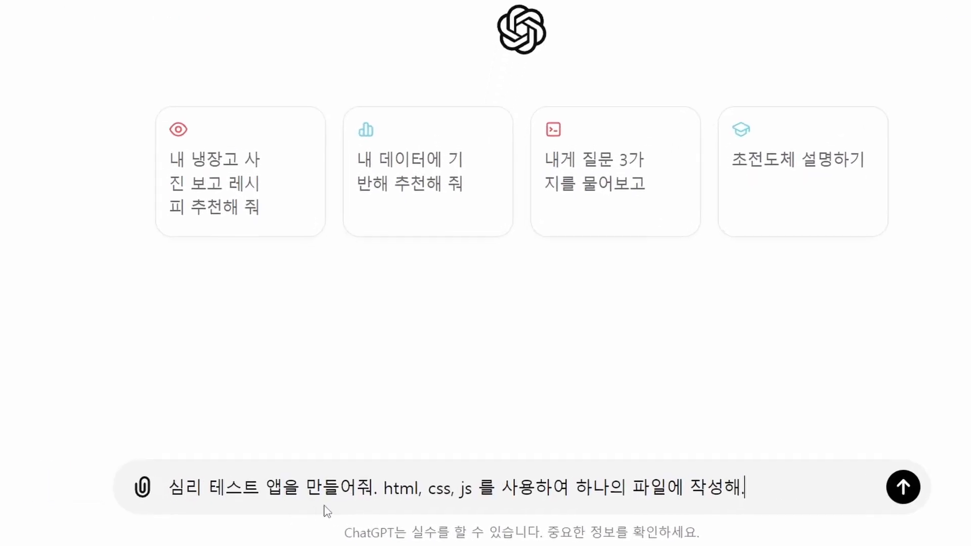
key("Home")
type("mbti")
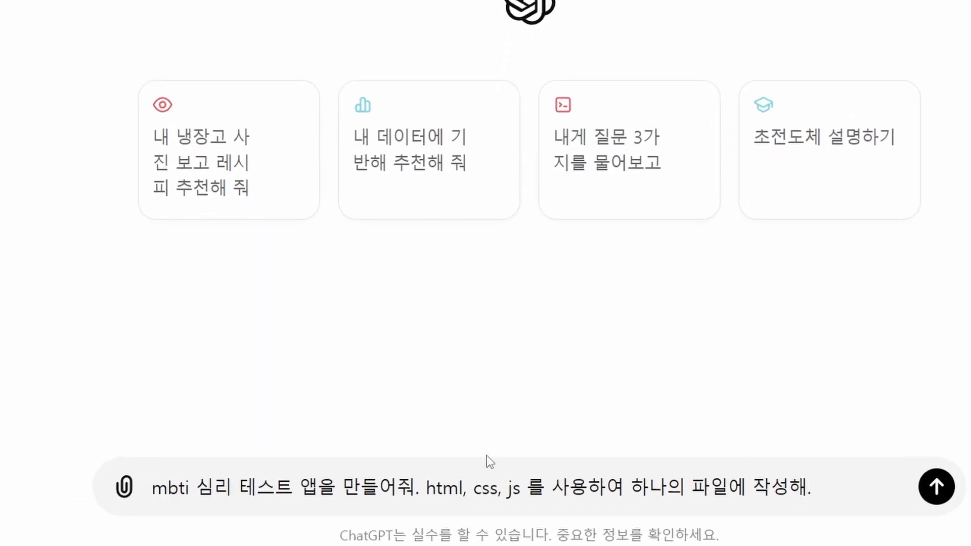
left_click(419, 491)
left_click(443, 488)
left_click(490, 490)
left_click(512, 490)
left_click(818, 497)
left_click(947, 486)
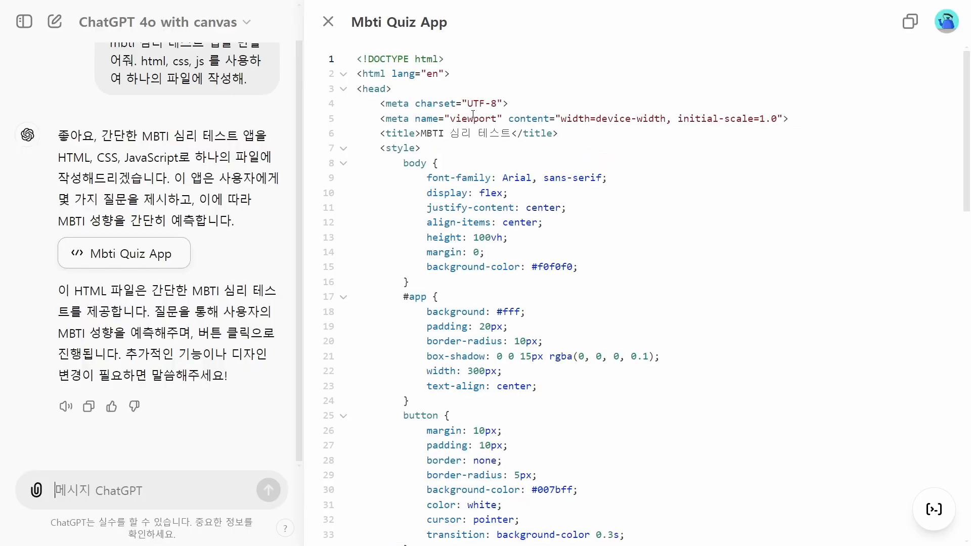
Copy the generated Mbti Quiz App code, paste it into the empty test.html in Notepad, and save the file.
left_click(515, 201)
left_click(909, 23)
key("alt+Tab")
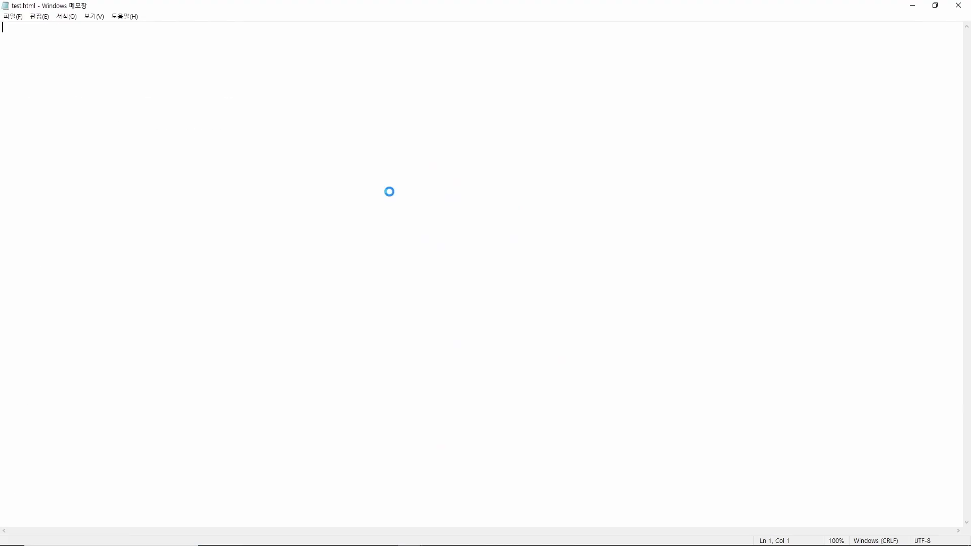
key("ctrl+v")
key("ctrl+s")
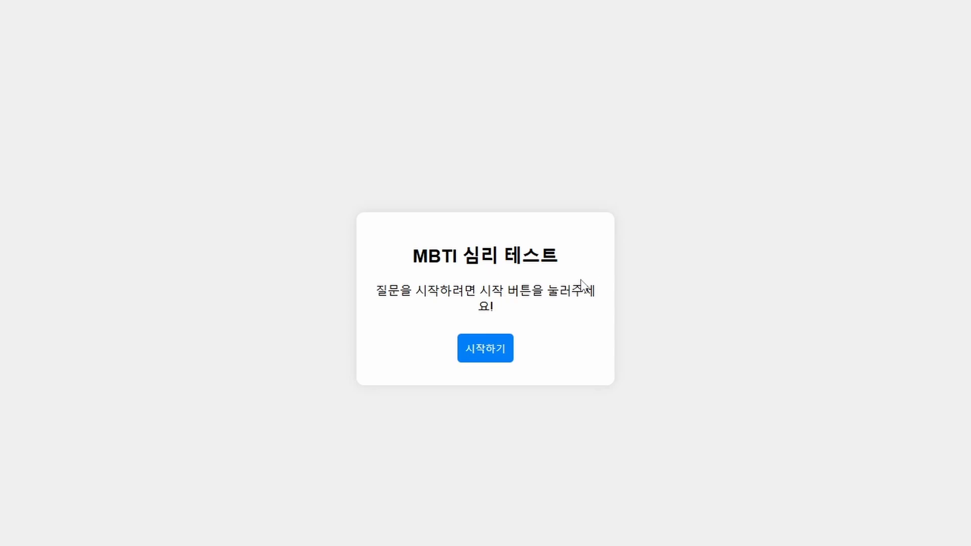
Start the MBTI 심리 테스트 page in the browser and try it by answering 예.
left_click(487, 358)
left_click(458, 357)
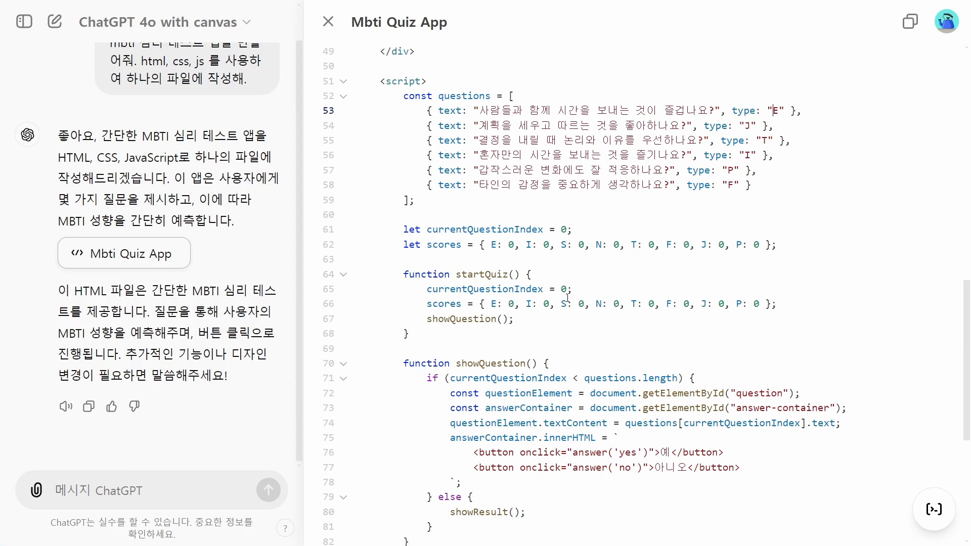
Send the fix request "결과에 mbti 4가지 문자 중 하나만 나오고 있다. 이를 수정해서 전체 문자가 다 나오게 수정.".
left_click(461, 335)
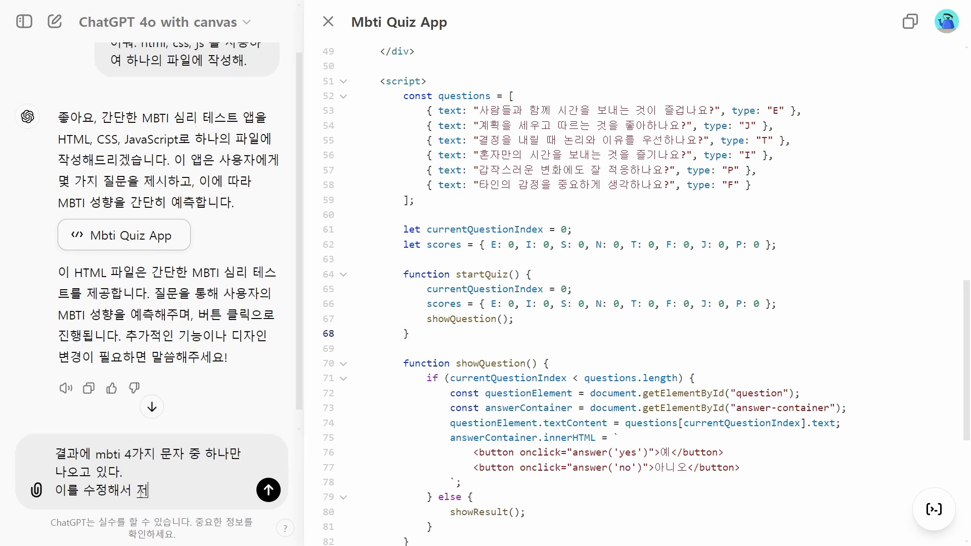
type("전체 문자가 나")
key("BackSpace")
key("BackSpace")
type("다 나오")
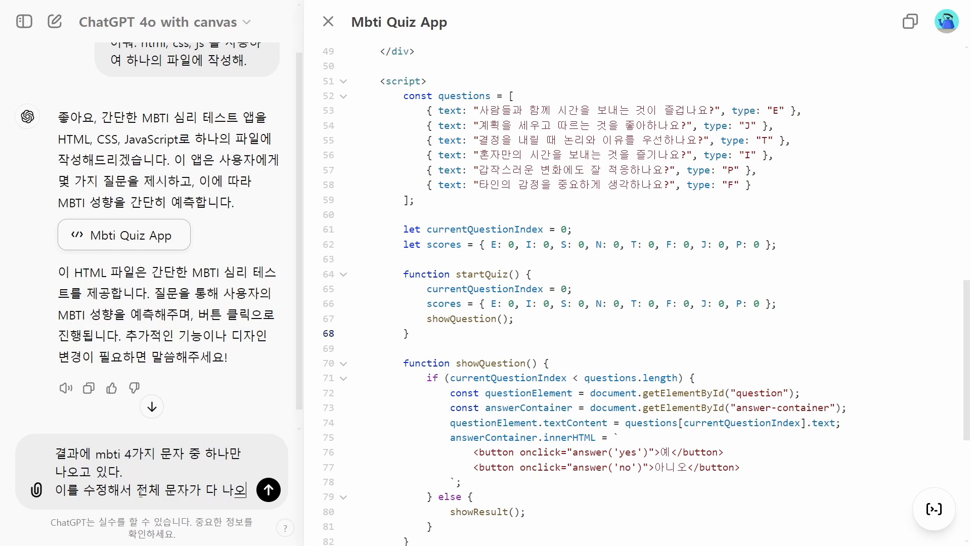
type("게 수정.")
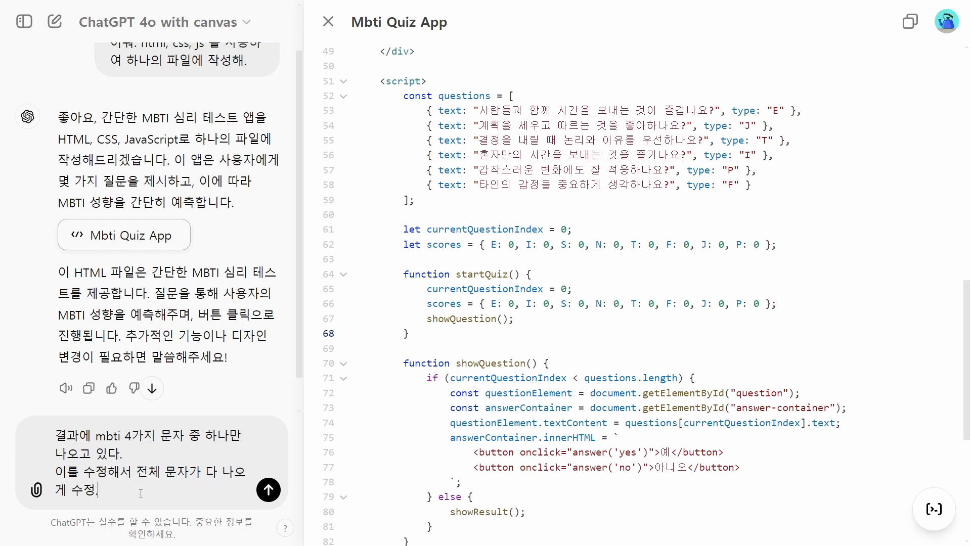
key("Return")
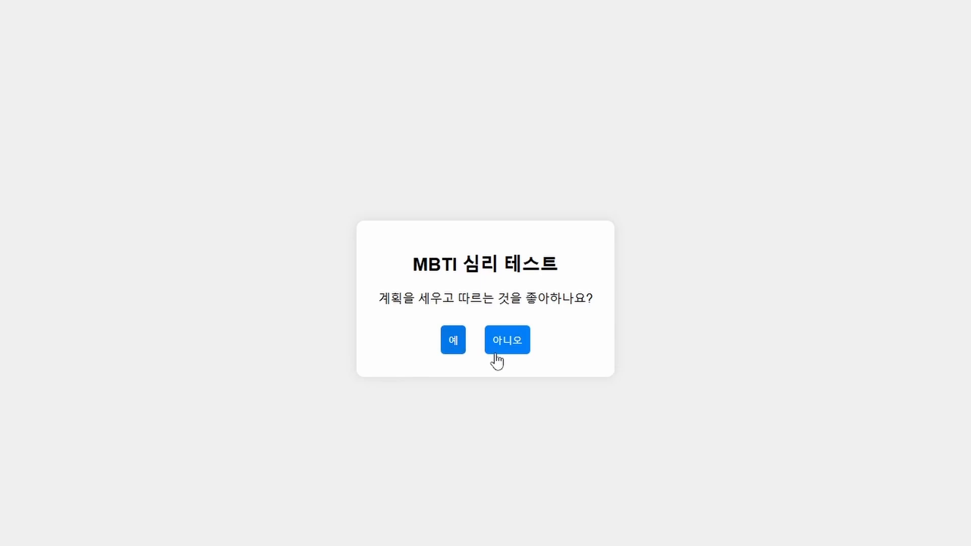
Test the revised quiz in the browser, answering the remaining questions 아니오, 아니오, 아니오, 예 and 아니오.
left_click(503, 352)
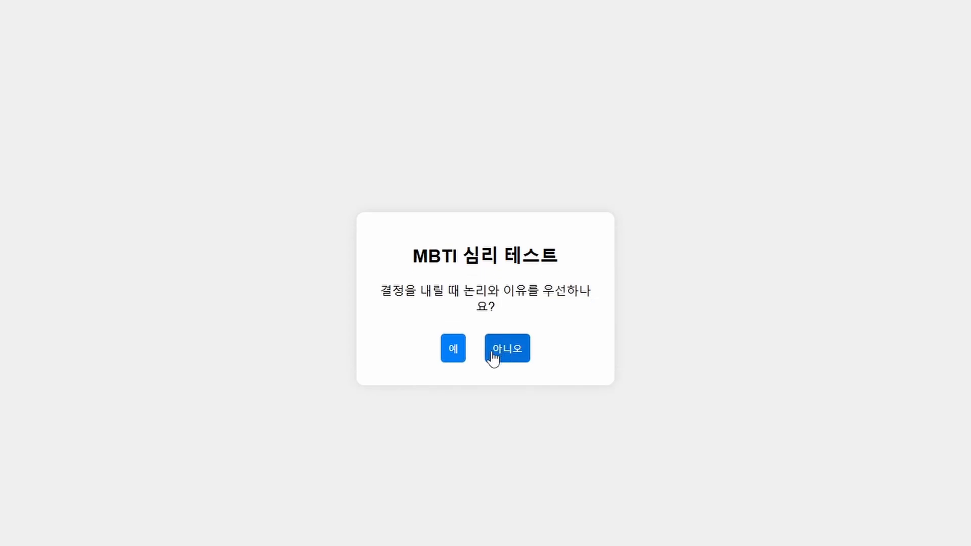
left_click(504, 353)
left_click(503, 350)
left_click(453, 341)
left_click(495, 349)
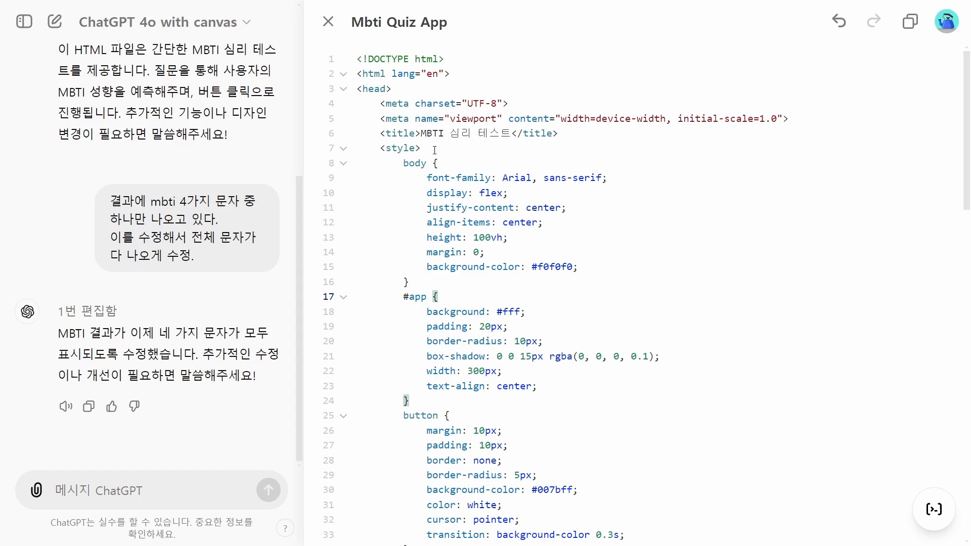
Select the quiz code's whole style block and ask ChatGPT about that selection with "배경색을 파란색으로 바꿔줘.".
left_click(434, 150)
left_click_drag(378, 149, 418, 344)
scroll(542, 248, "down", 15)
scroll(555, 268, "down", 3)
scroll(506, 283, "up", 12)
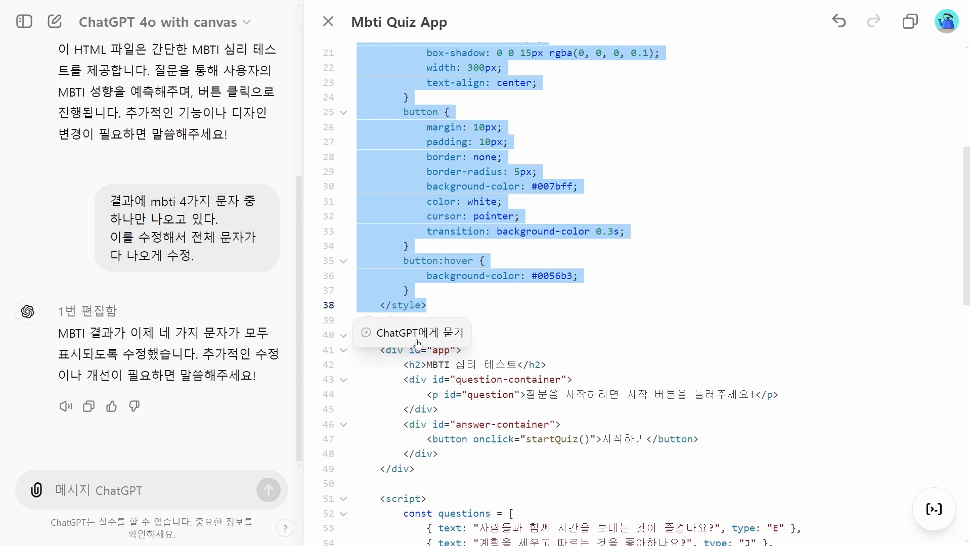
left_click(418, 344)
type("배경색")
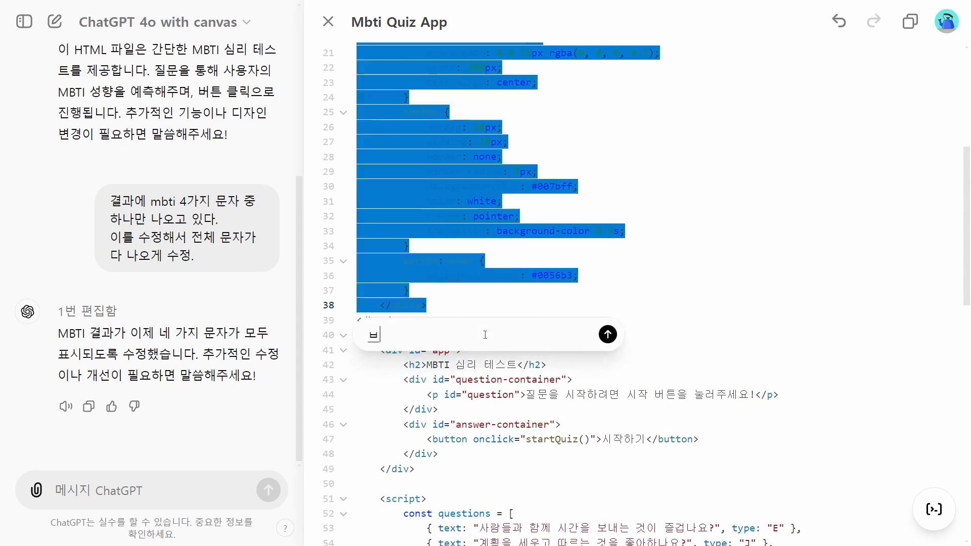
type("을 파란색으로")
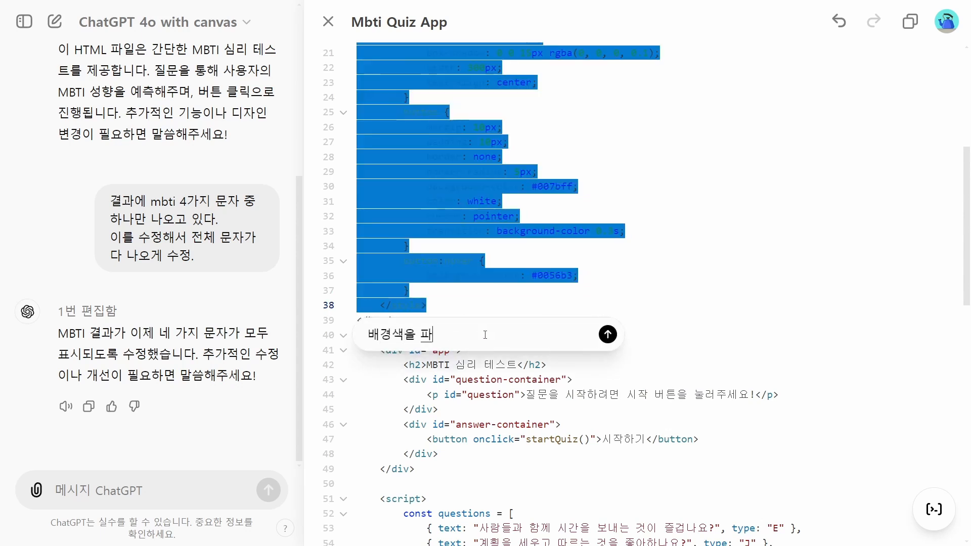
type(" 바꿔줘")
key("Return")
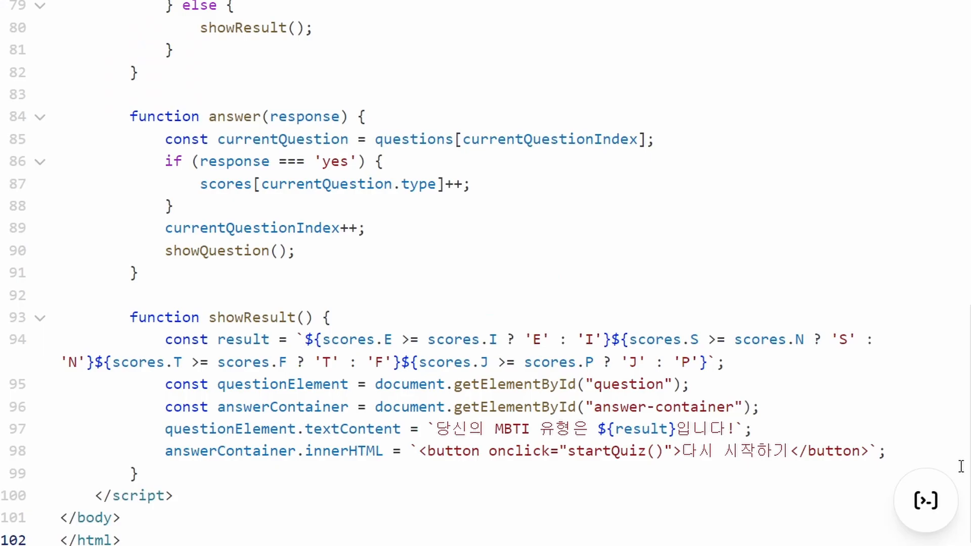
Port the quiz app's code to Python.
mouse_move(937, 485)
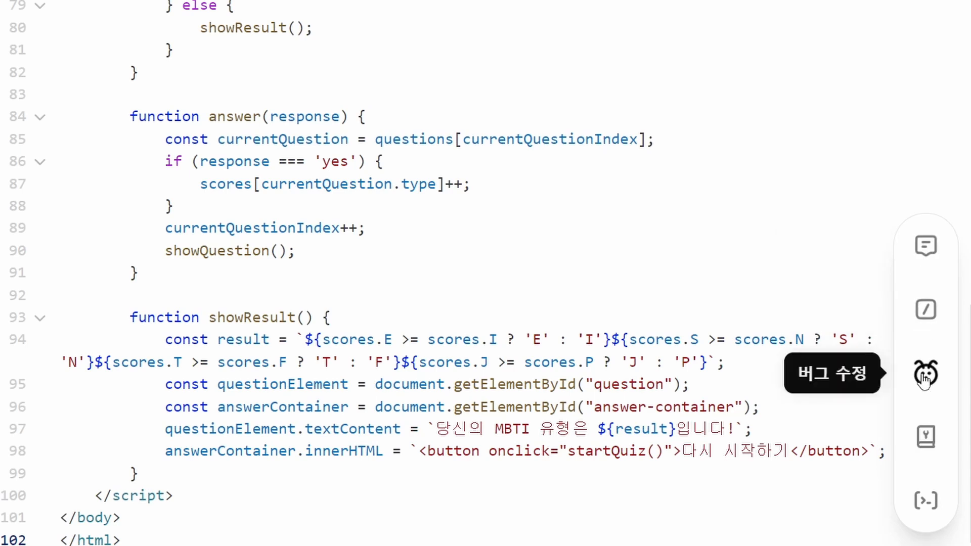
left_click(917, 443)
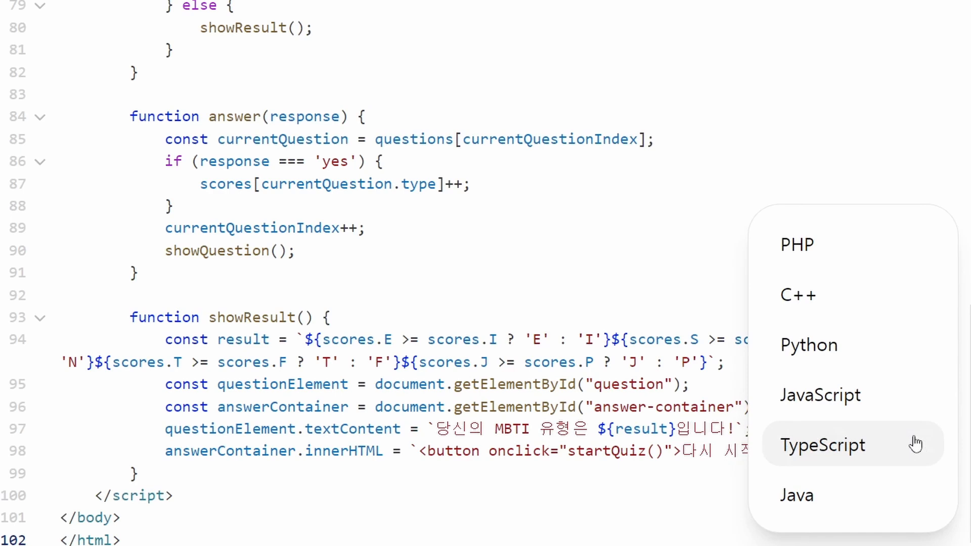
left_click(834, 346)
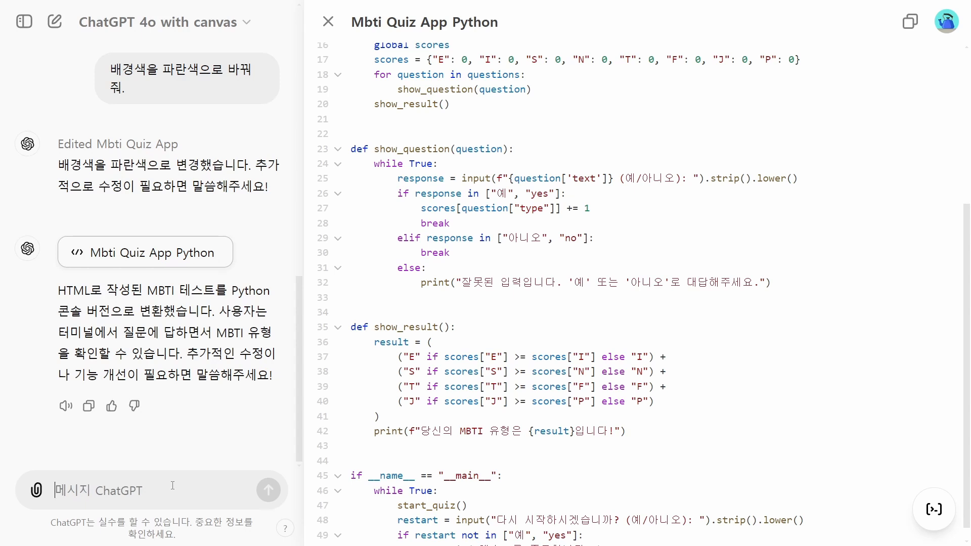
Ask for the previous version of the code back with the message "이전 내용으로 복귀".
type("이전 내")
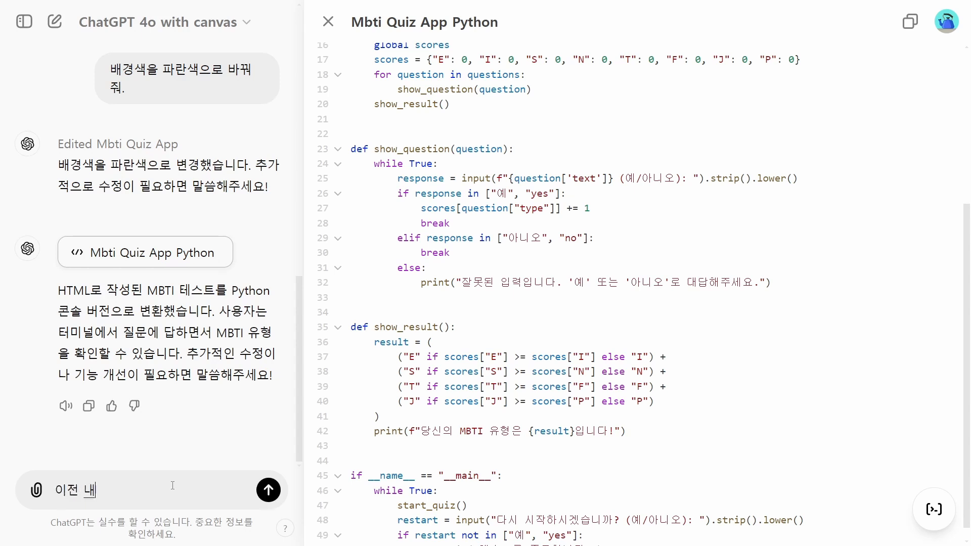
type("용으로 ㅂ복귀")
key("Return")
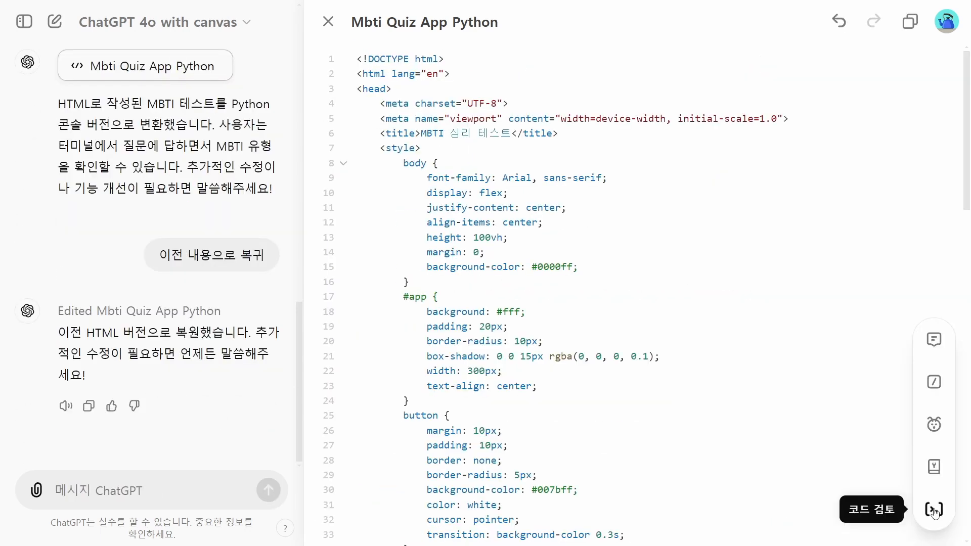
Request a code review (코드 검토) of the quiz app's HTML code.
left_click(934, 510)
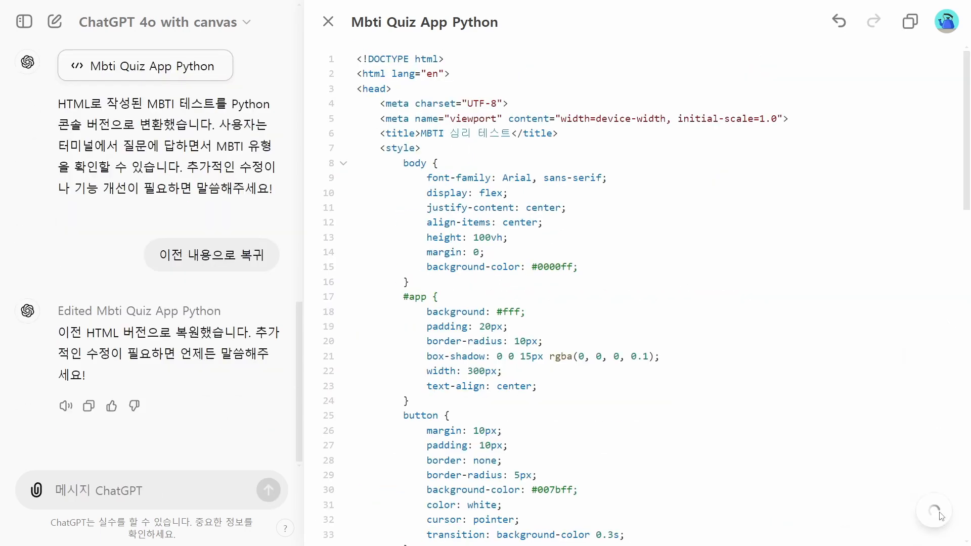